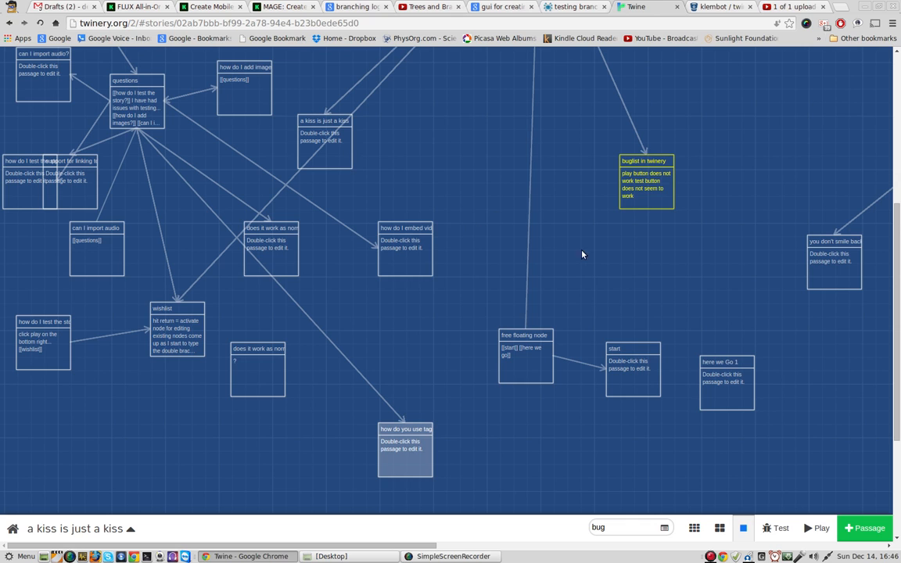
Try to play the story without setting a starting passage, and close the resulting preview
scroll(485, 183, "up", 5)
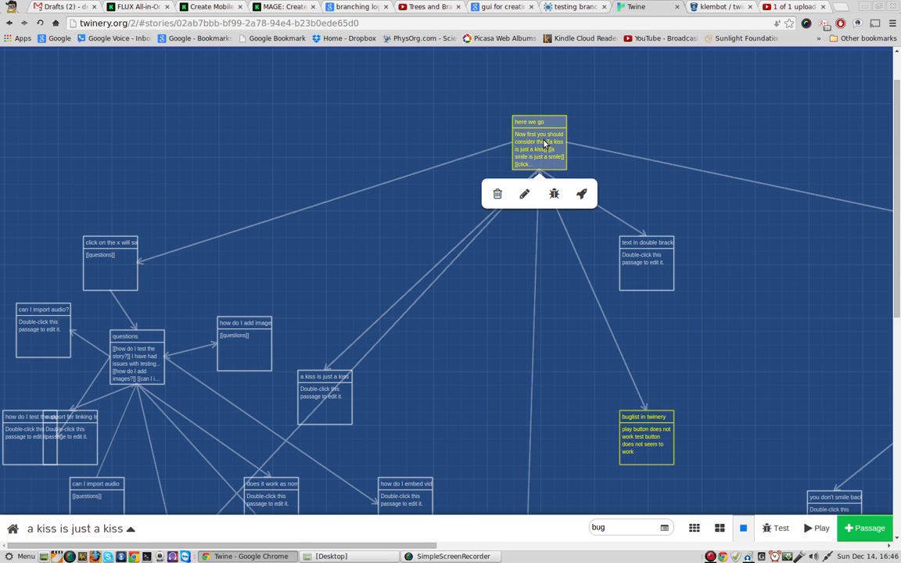
left_click(817, 532)
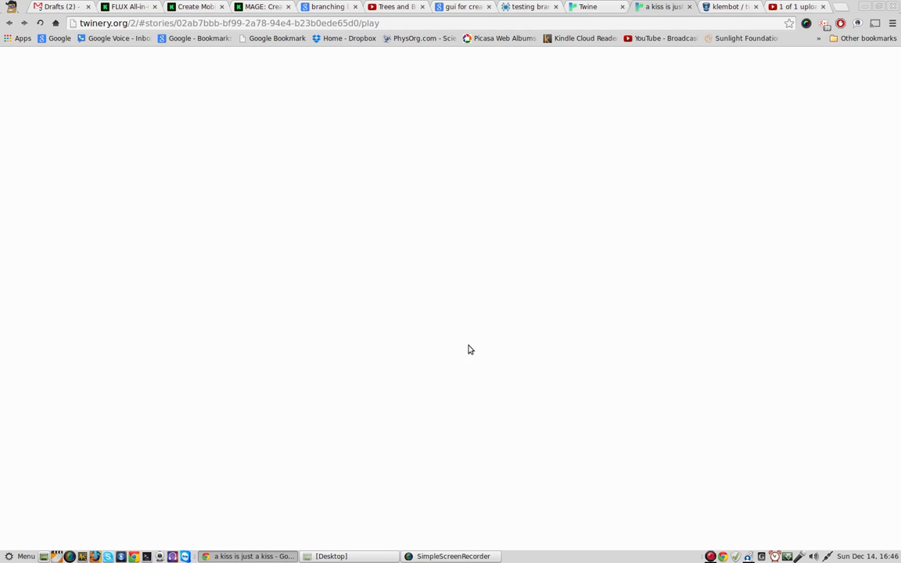
left_click(690, 7)
Set the "here we go" passage as the story's starting point, play the story, and return to the story map
mouse_move(551, 155)
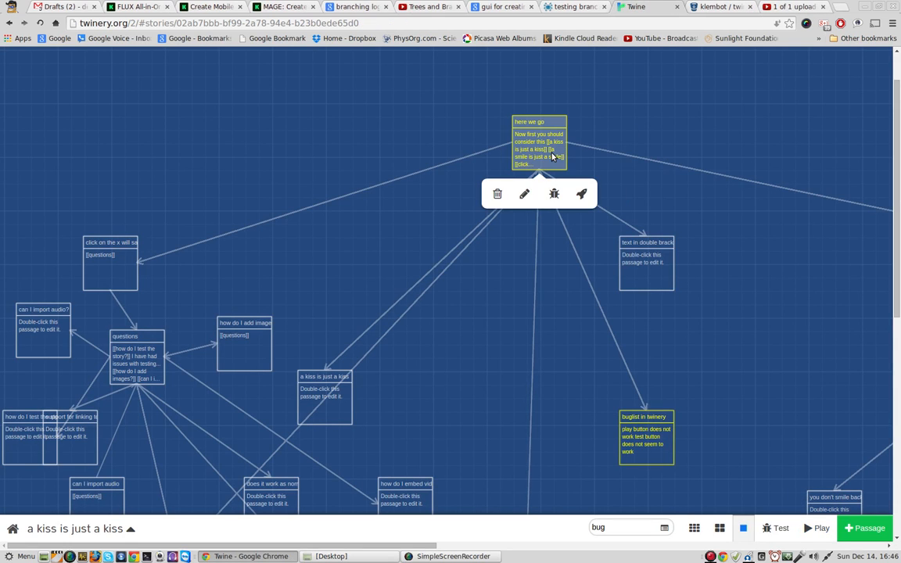
left_click(581, 194)
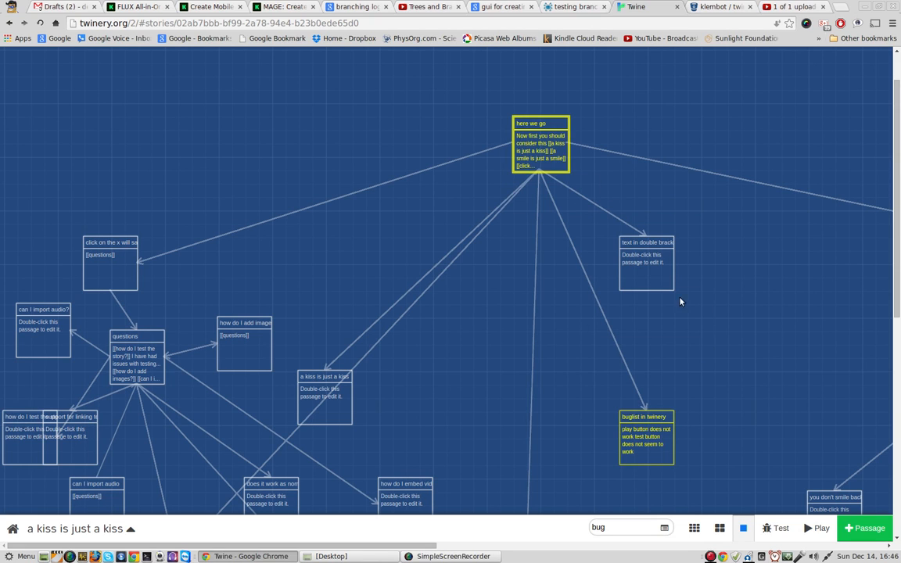
left_click(819, 530)
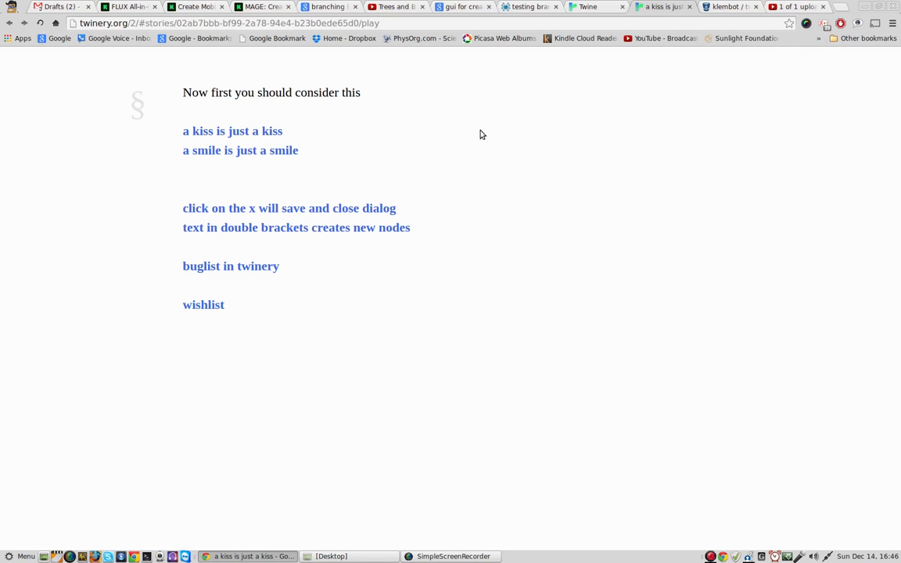
left_click(596, 8)
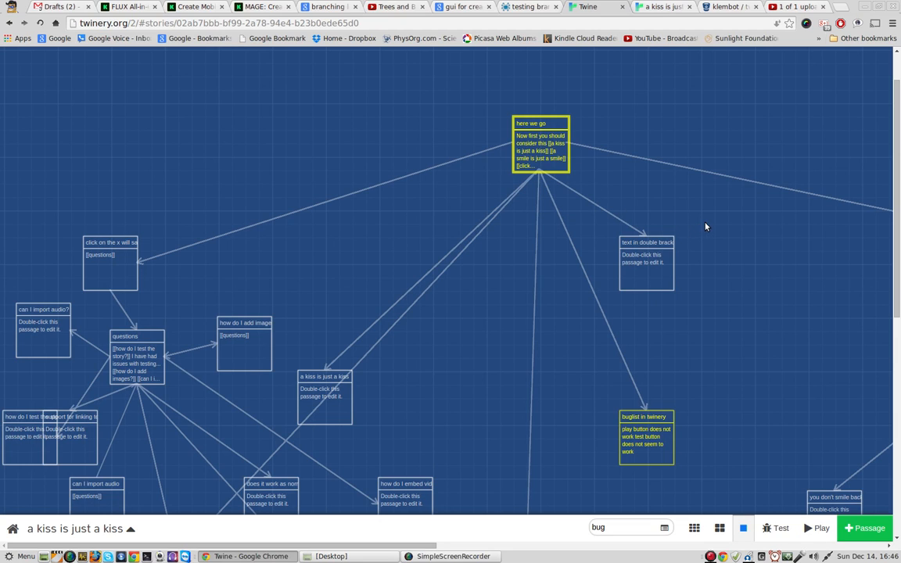
Move the "questions" passage up above the "how do I add images?" passage and make it the story's starting point
mouse_move(662, 259)
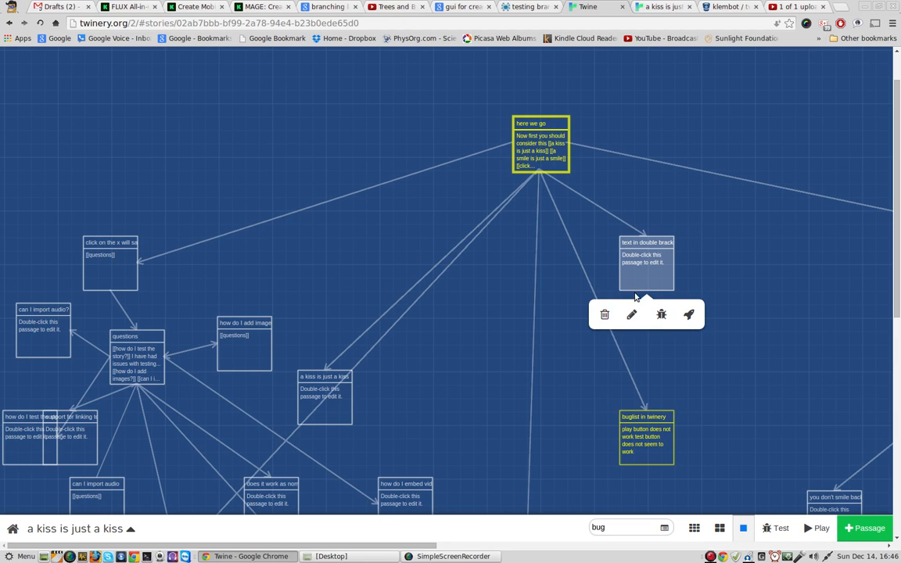
mouse_move(145, 351)
left_click_drag(139, 354, 254, 123)
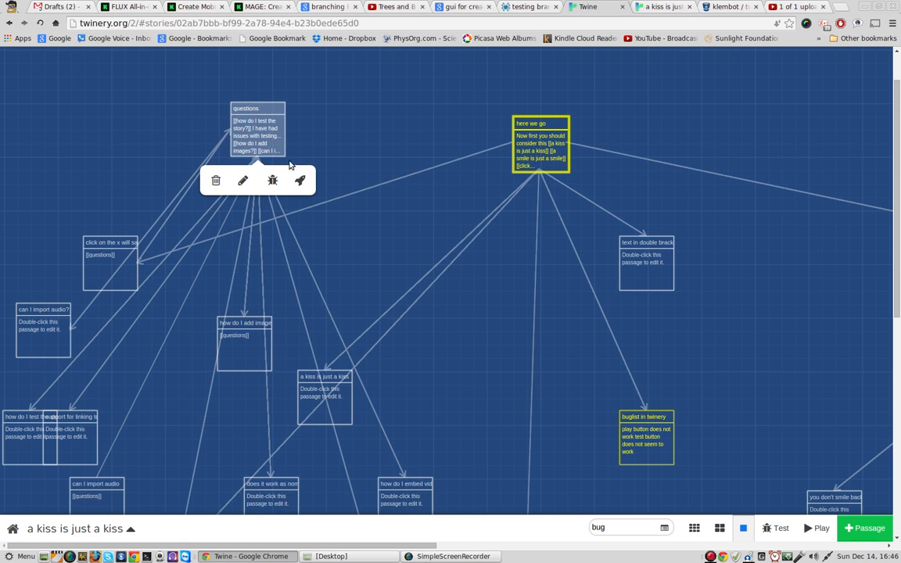
left_click(302, 180)
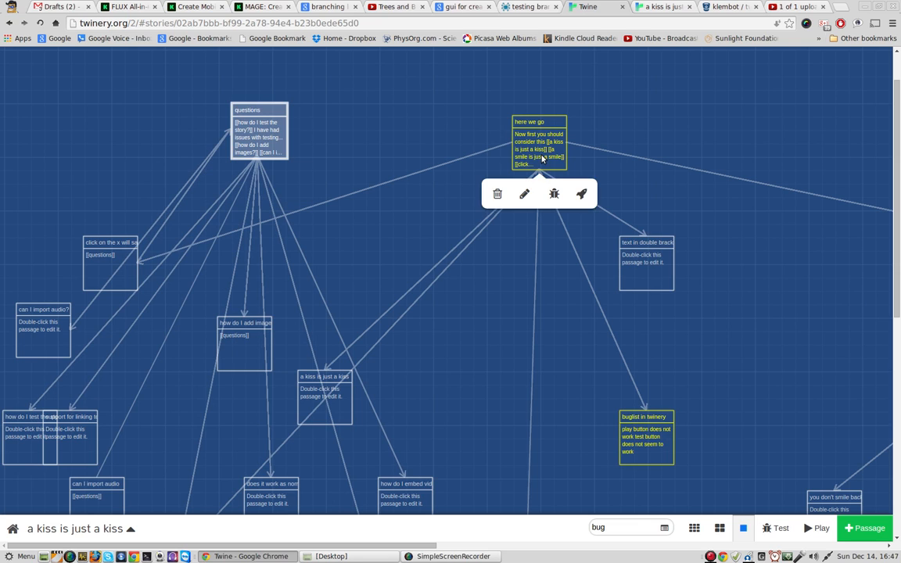
Close the earlier preview, play the story from the "questions" passage, and return to the story map
mouse_move(302, 178)
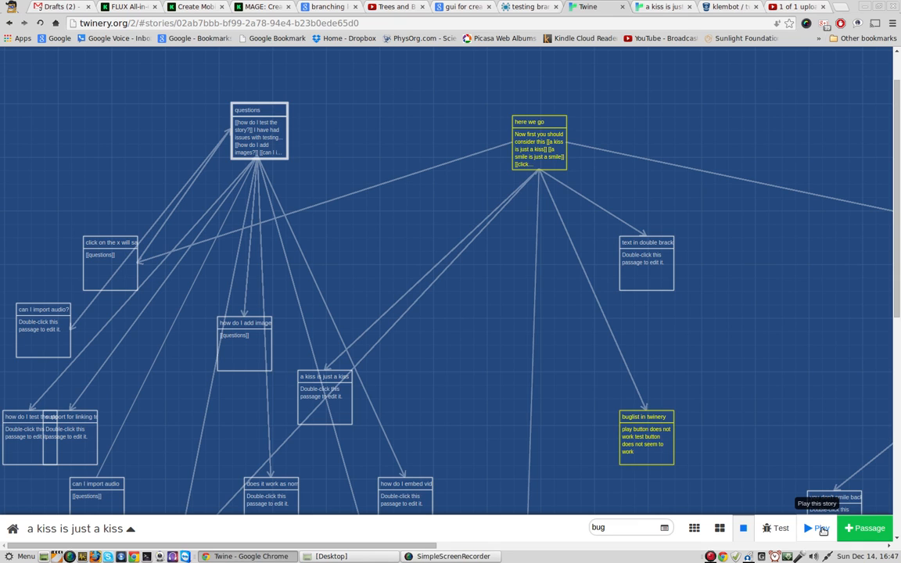
left_click(689, 7)
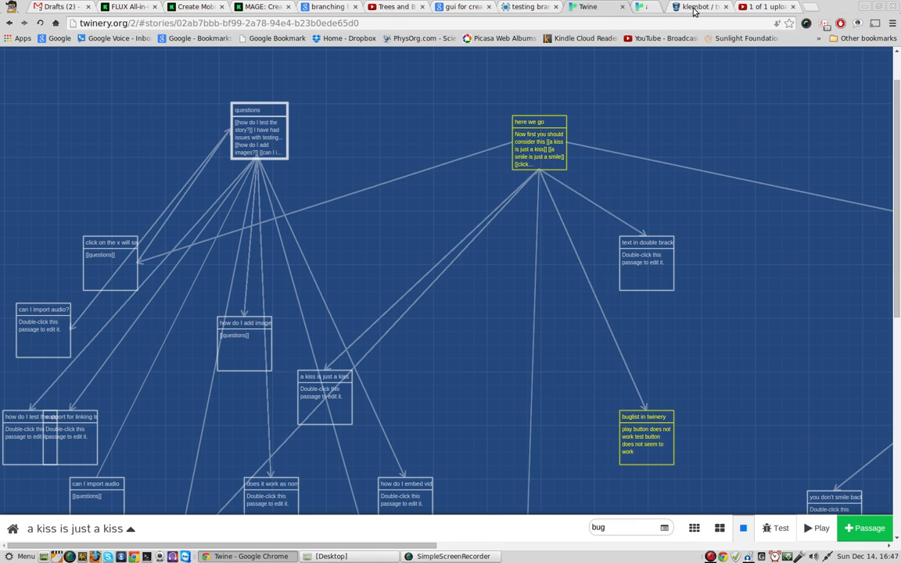
left_click(816, 528)
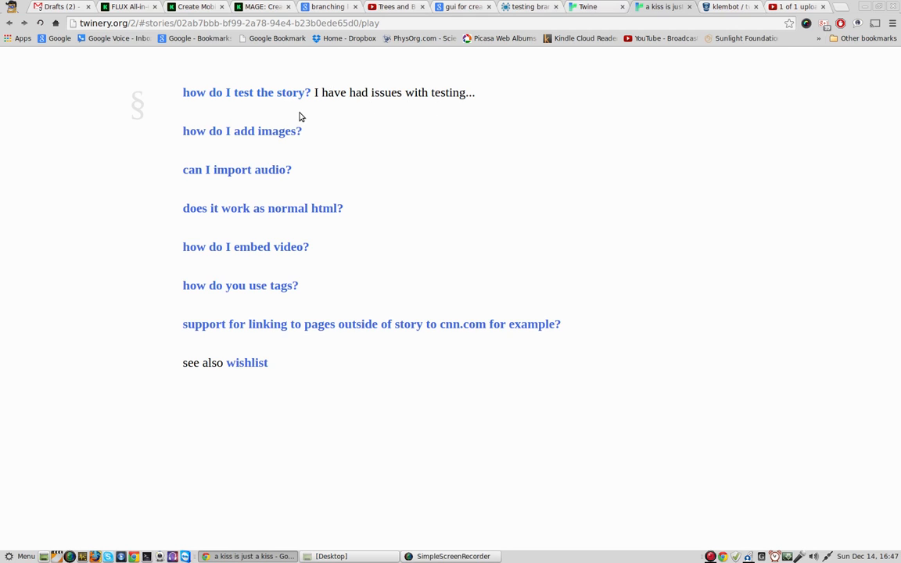
left_click(562, 8)
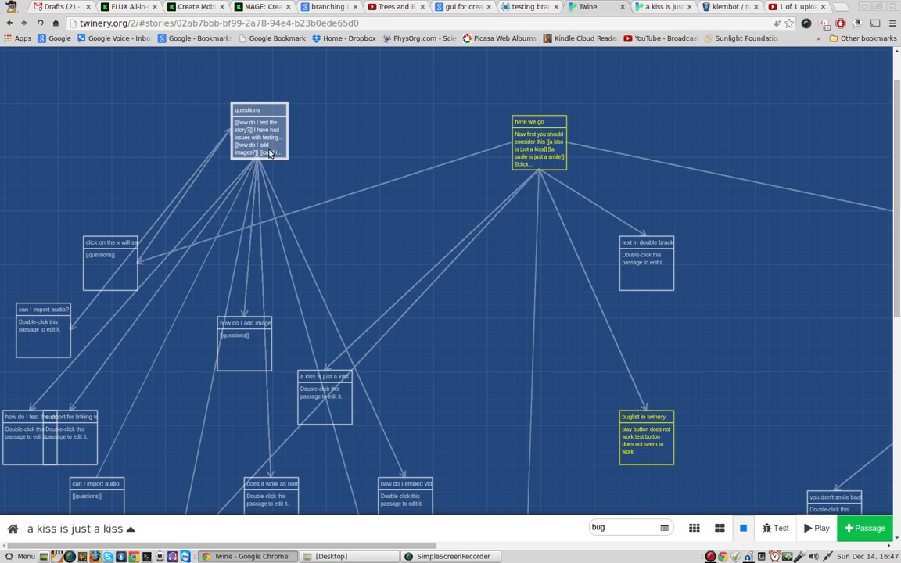
In the "buglist in twinery" passage, append "resolution = you must set starting point for twinery to play" to the play button line
mouse_move(271, 160)
double_click(655, 438)
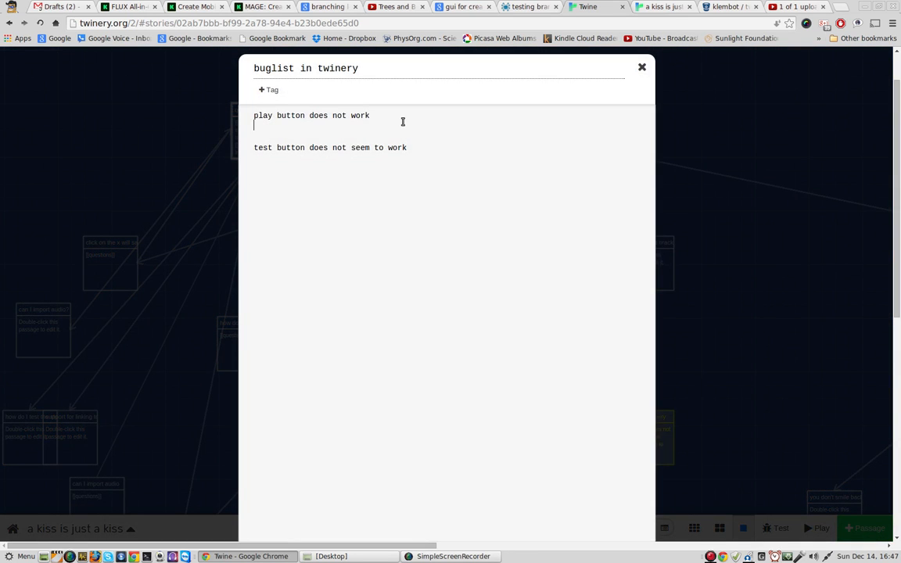
left_click(403, 121)
key("BackSpace")
type("unless")
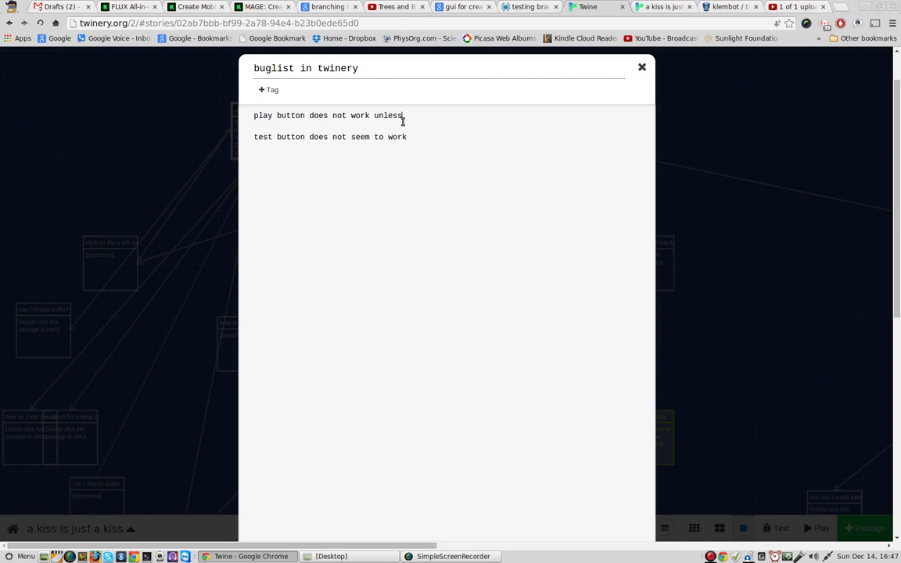
key("BackSpace")
key("BackSpace")
key("BackSpace")
key("BackSpace")
type("lution = you m")
key("BackSpace")
type("you must set statr")
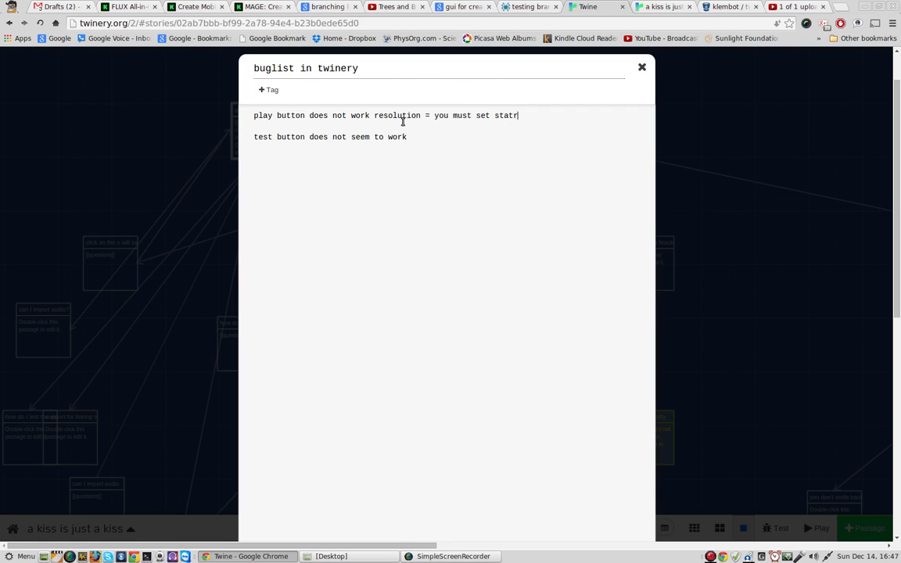
type("tin gpoin")
key("BackSpace")
key("BackSpace")
key("BackSpace")
key("BackSpace")
key("BackSpace")
key("BackSpace")
type("g point for twinery to play")
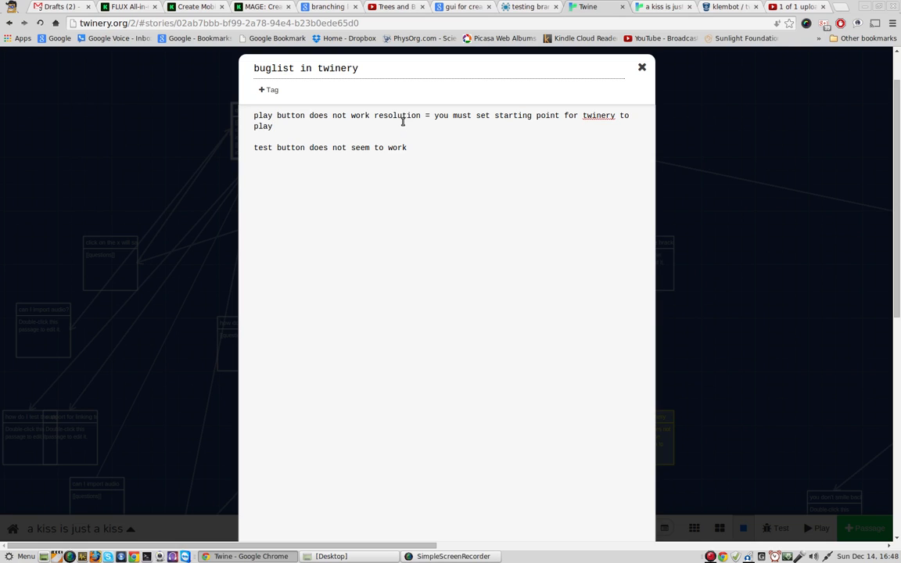
left_click(642, 69)
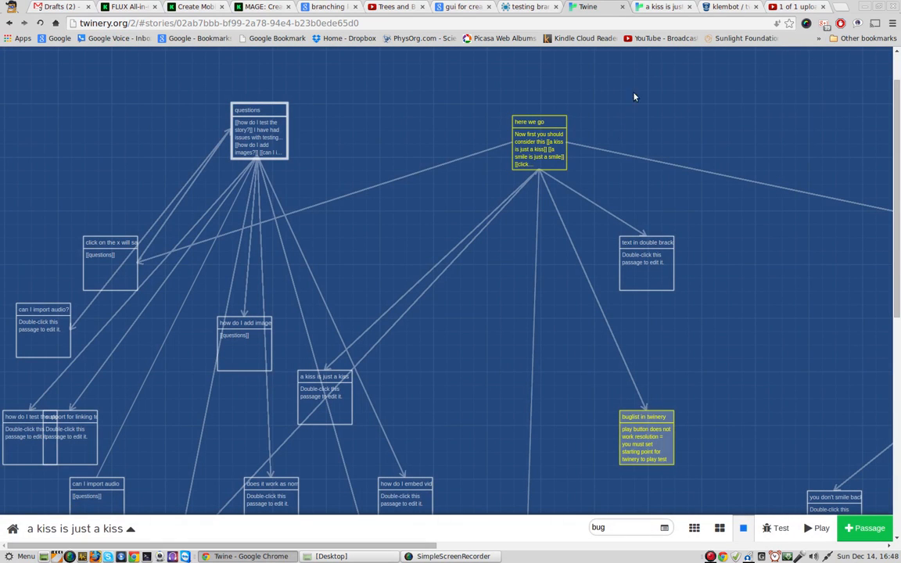
Test the story from the "questions" passage, following the "how do I embed video?" and "how do I add images?" links and going back
mouse_move(276, 138)
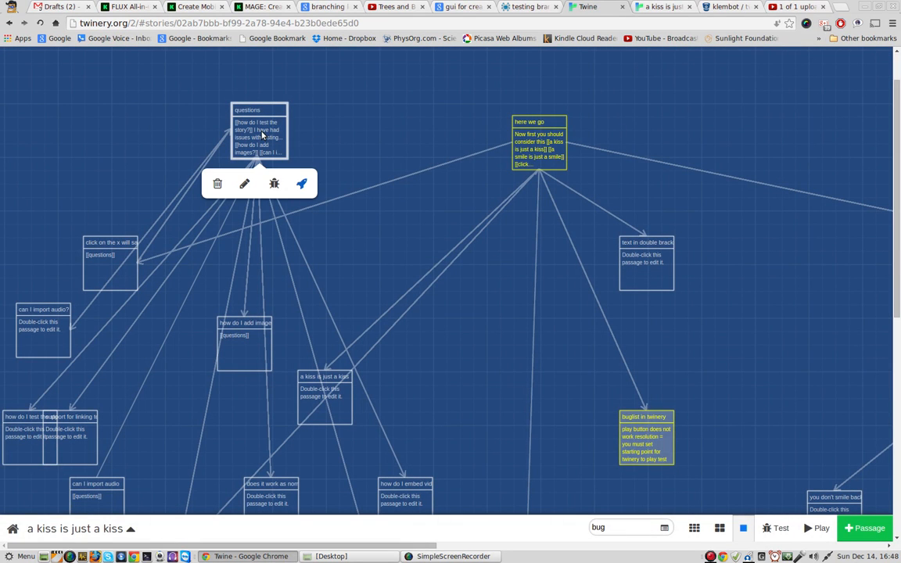
left_click(274, 185)
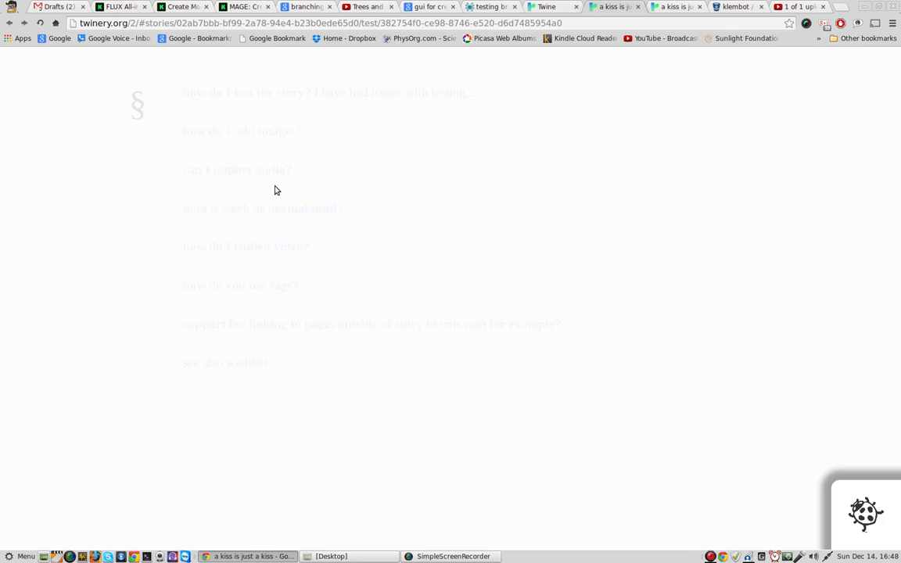
left_click(257, 248)
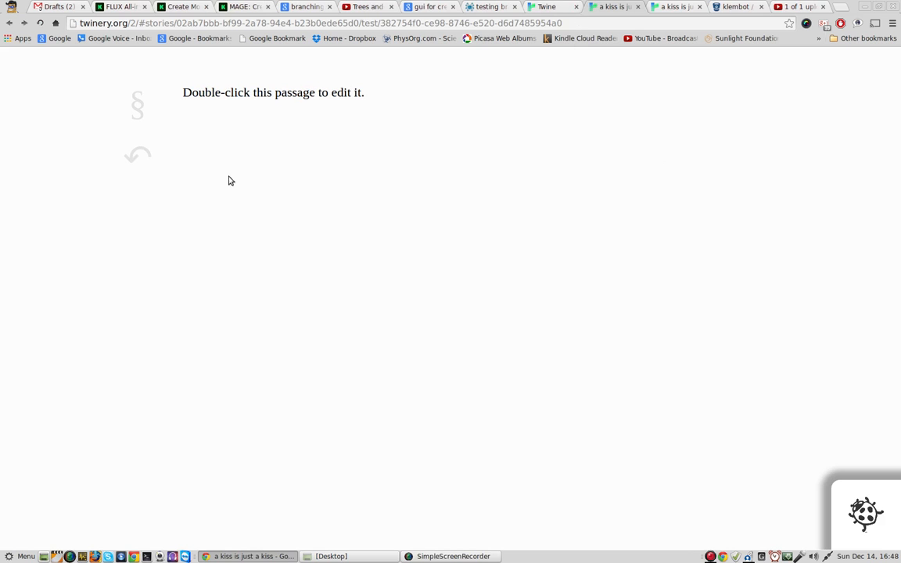
left_click(136, 154)
left_click(259, 133)
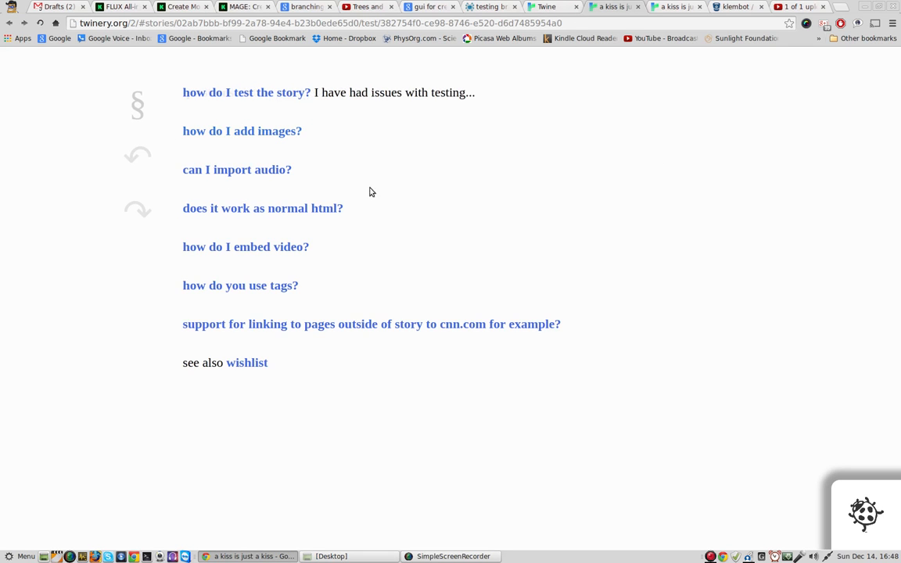
left_click(198, 92)
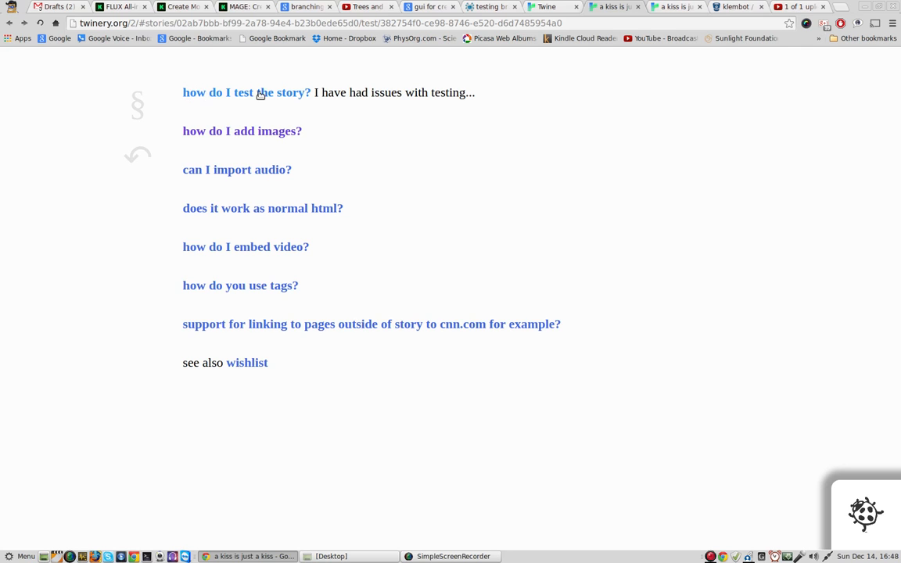
Return to the story map and review the double-bracket link text inside the "questions" passage
left_click(545, 14)
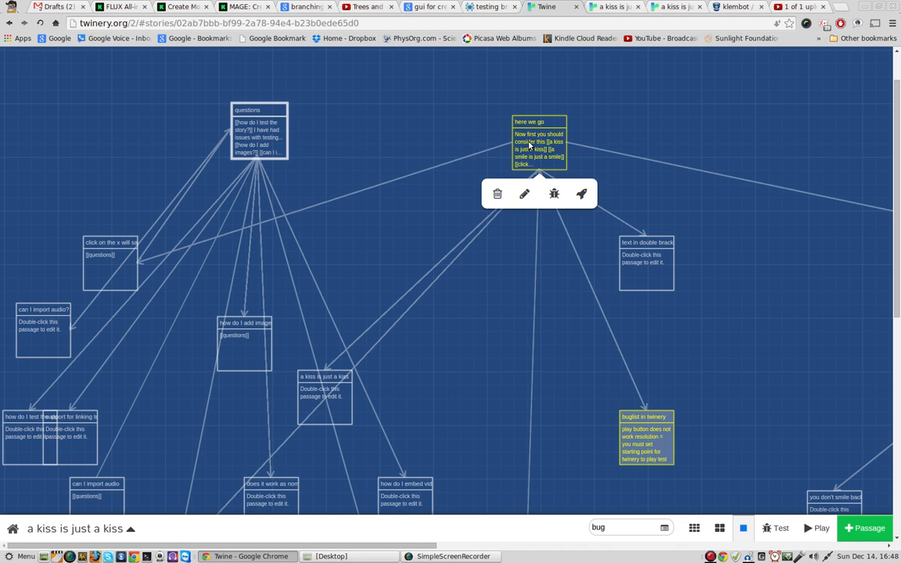
double_click(268, 138)
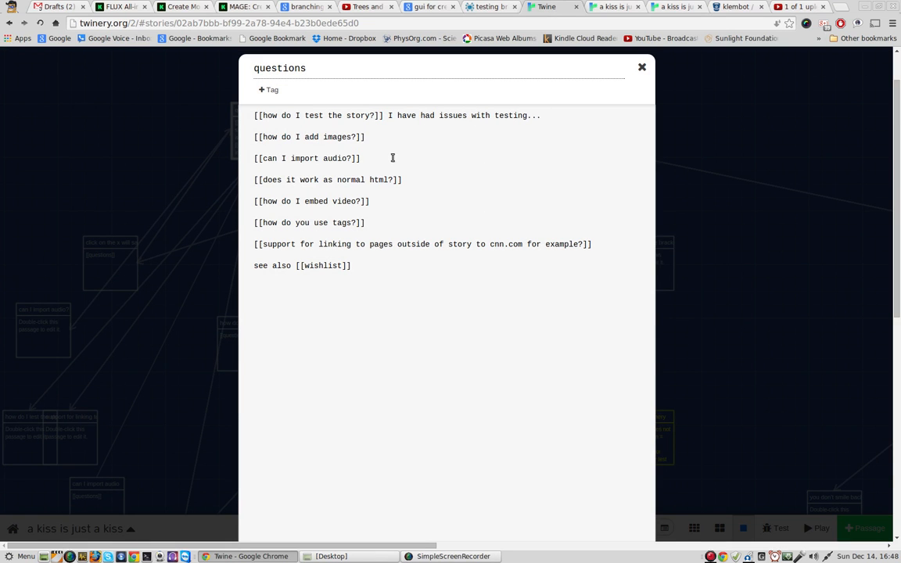
left_click(641, 68)
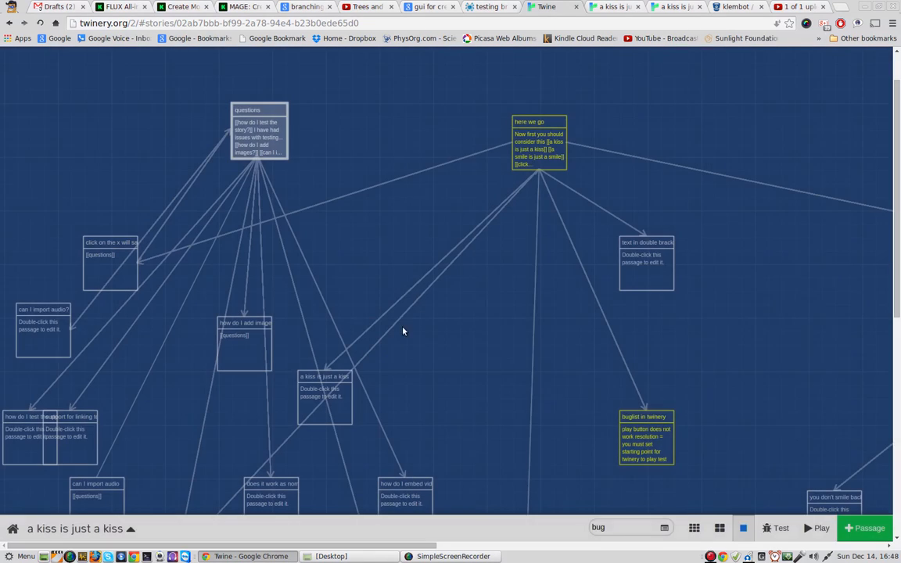
In the "buglist in twinery" passage, wrap "you must set starting point for twinery to play" in double brackets to link a new passage
left_click(646, 443)
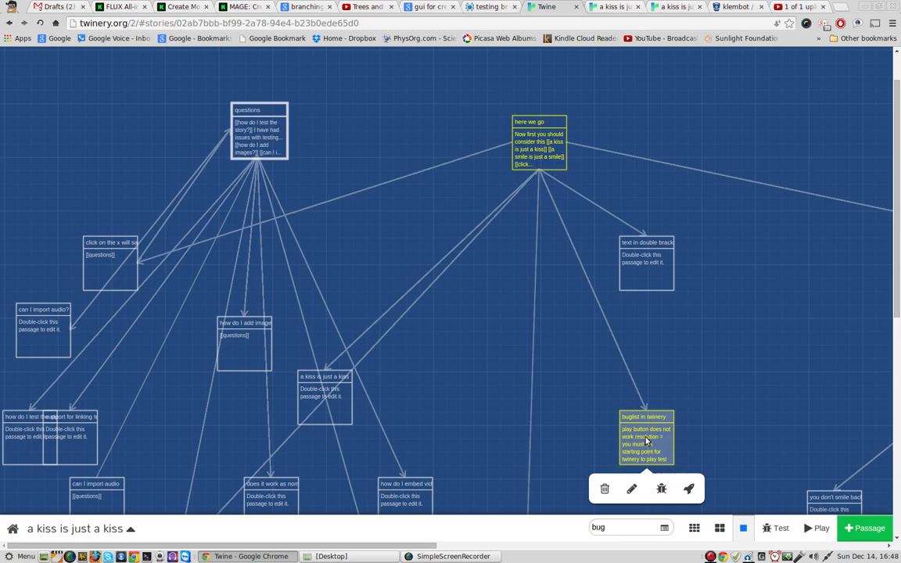
double_click(646, 443)
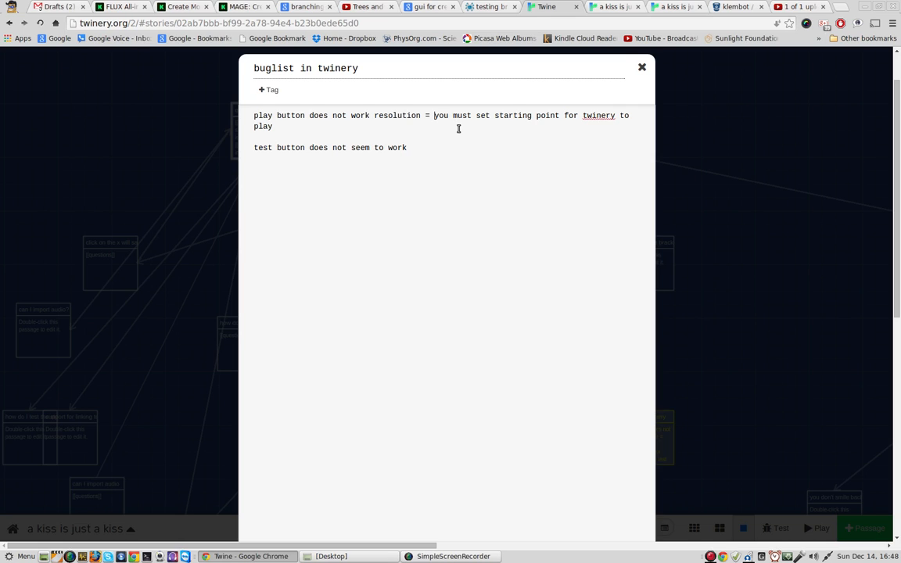
type("[[")
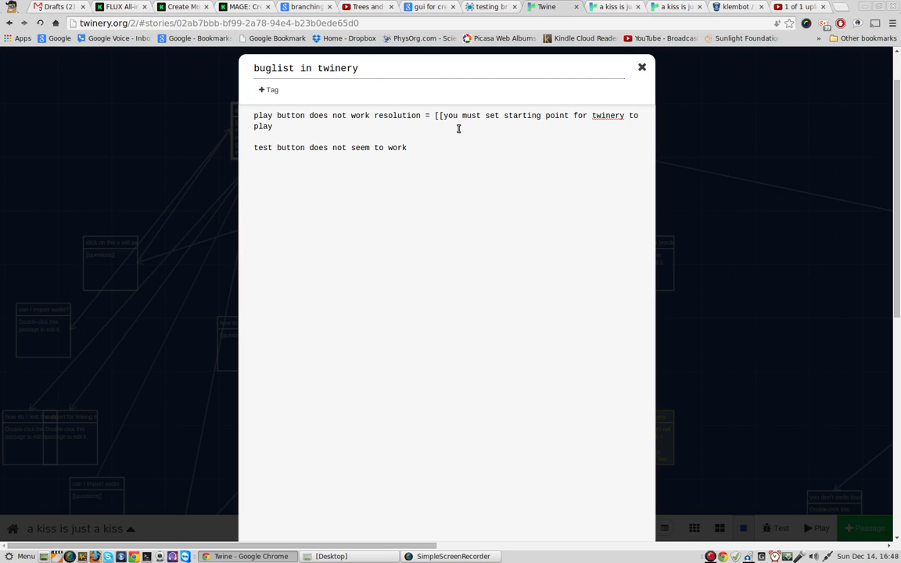
key("Down")
type("]]")
left_click(641, 67)
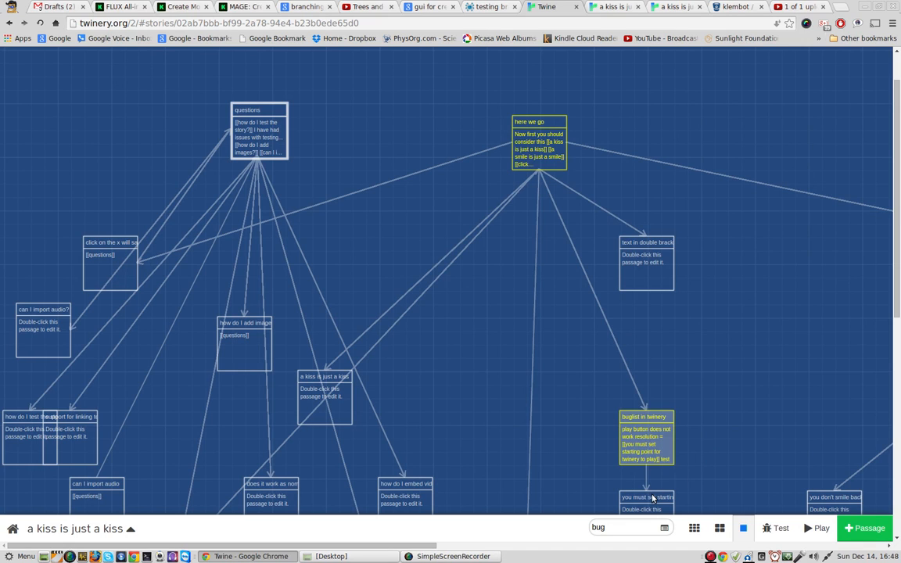
Close both open story preview tabs, the played one and the tested one
mouse_move(664, 433)
left_click(700, 7)
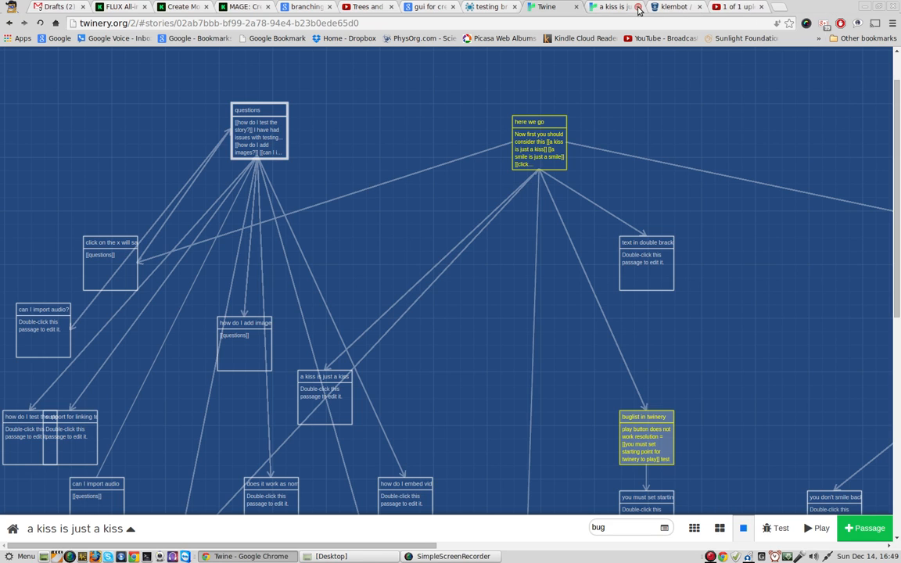
left_click(638, 7)
Test the story from "buglist in twinery", follow its "you must set starting point for twinery to play" link, and close the test
mouse_move(666, 457)
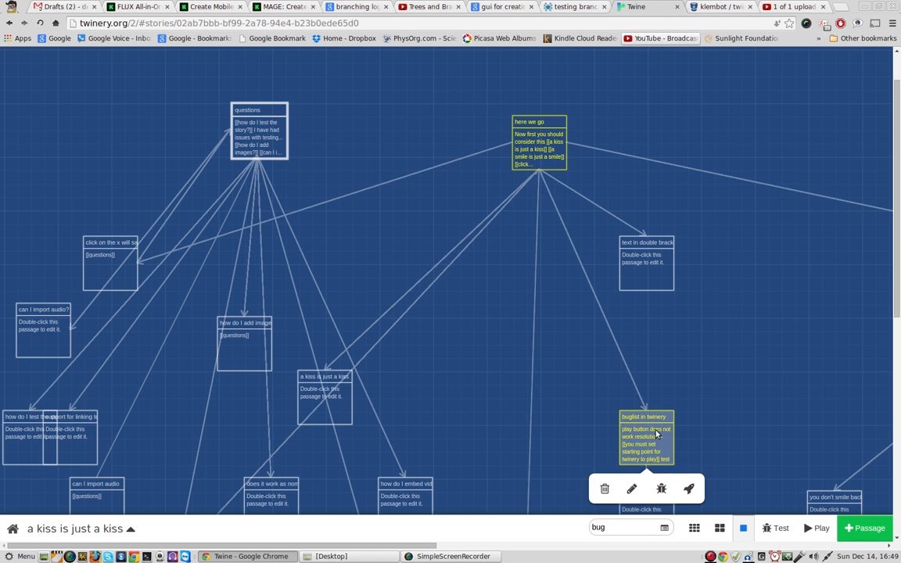
left_click(661, 489)
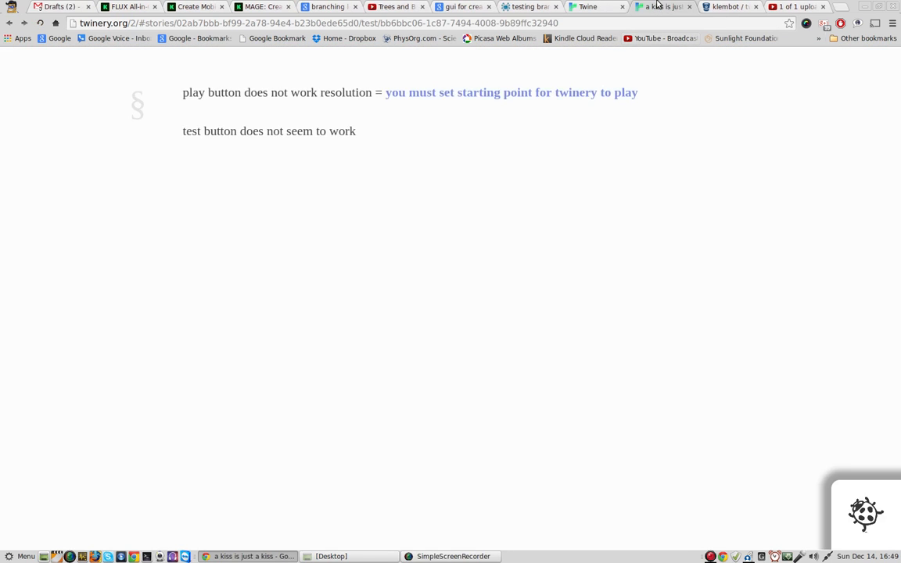
left_click(458, 93)
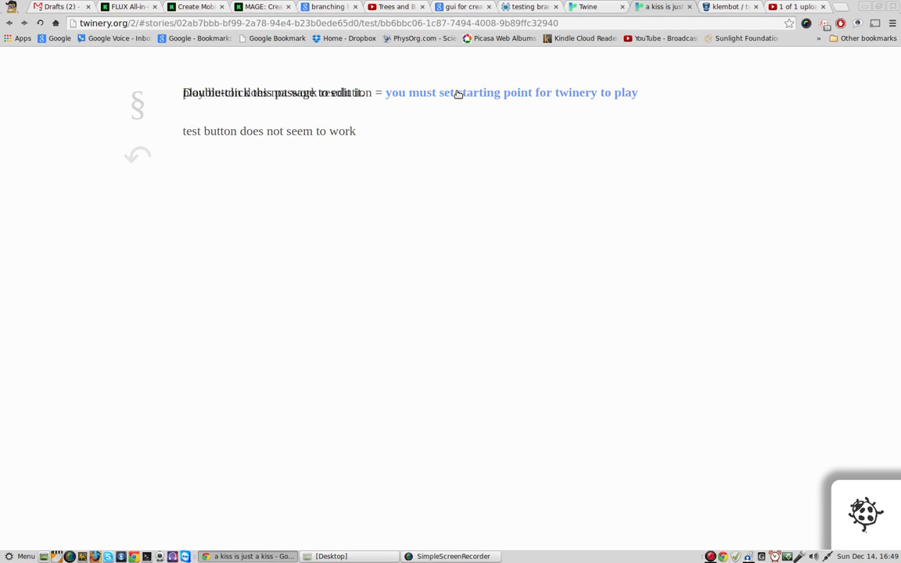
left_click(689, 6)
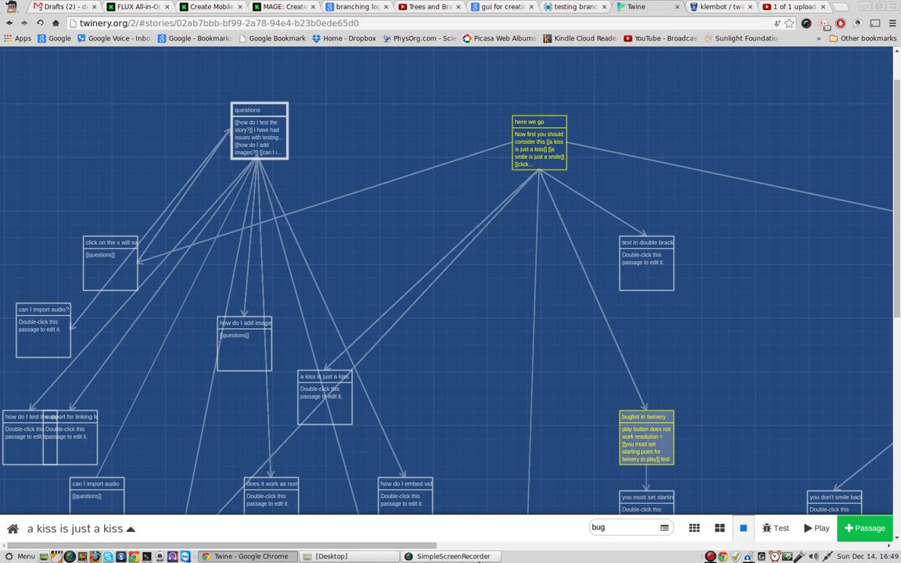
left_click(447, 556)
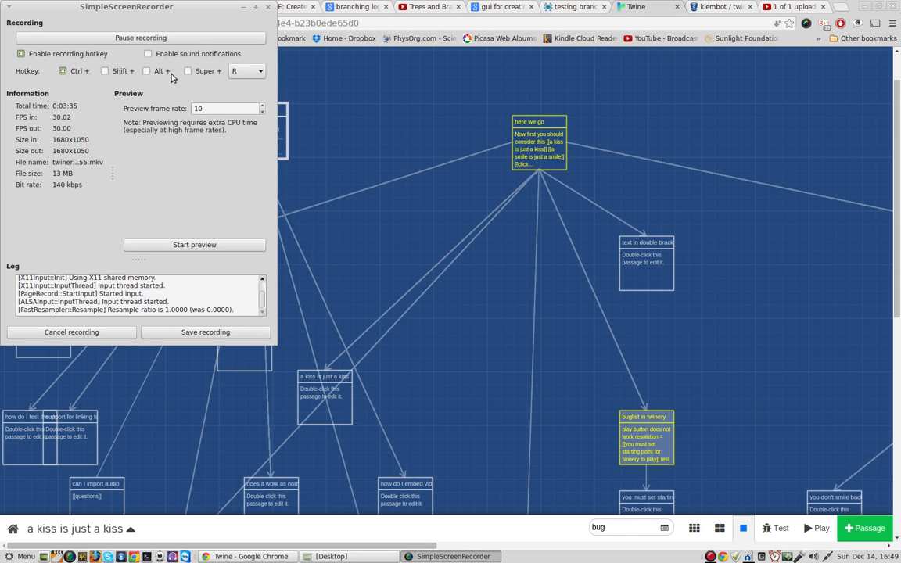